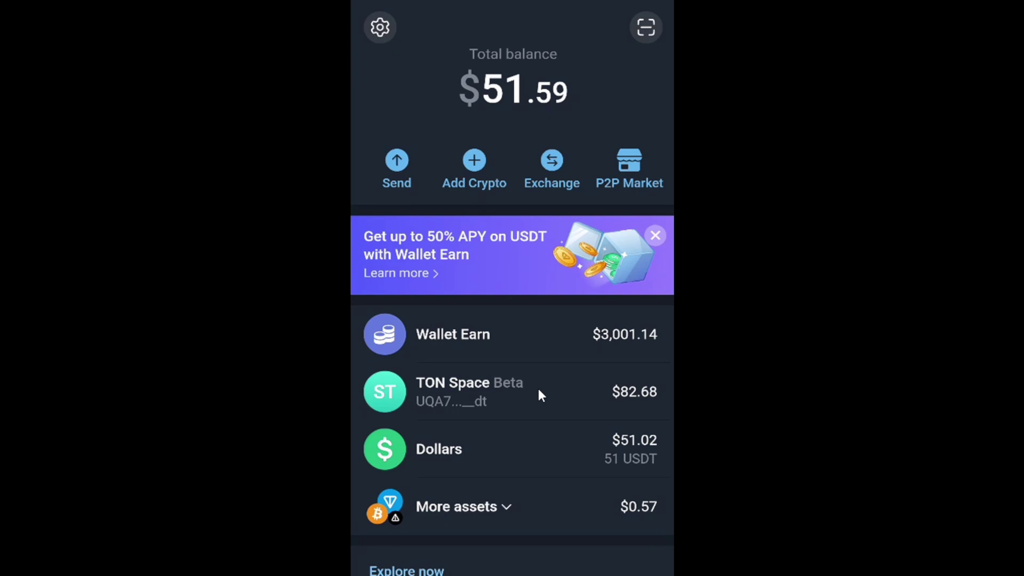
# - Open the TON Space wallet holding 12.984485299 TON ($82.68) and 0.0001 USDT
pyautogui.click(538, 390)
pyautogui.scroll(-3, 480, 400)
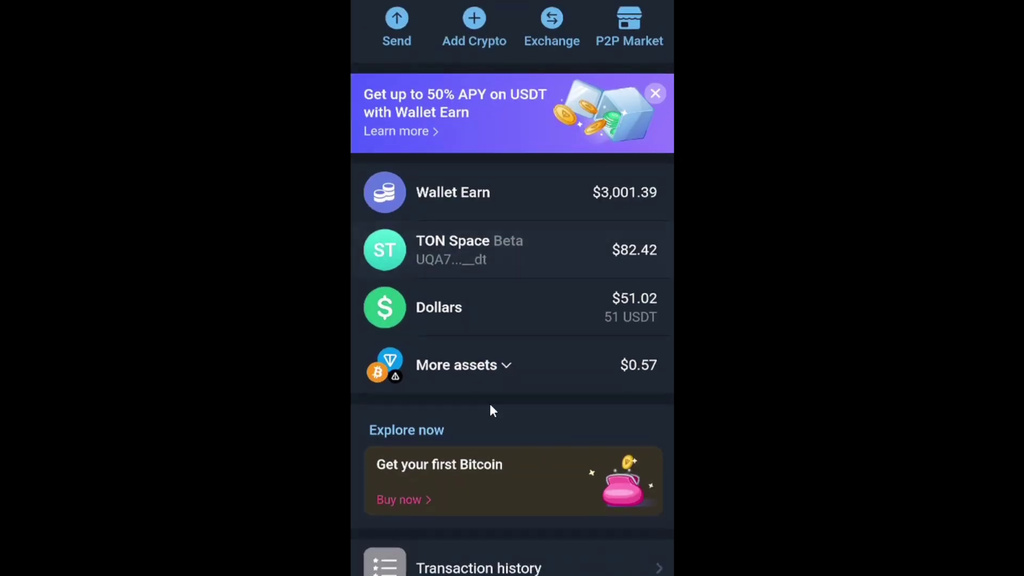
pyautogui.click(505, 373)
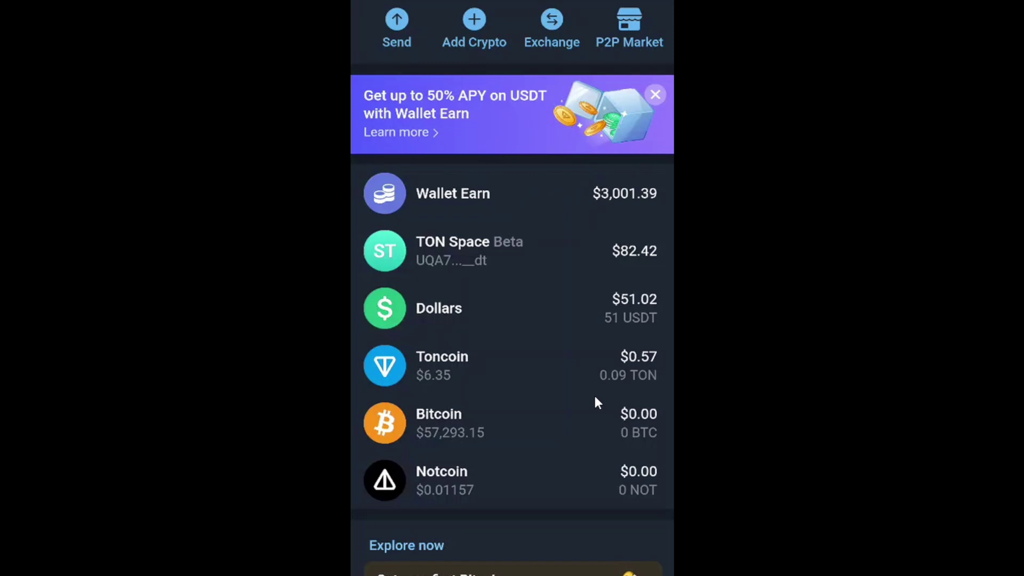
pyautogui.scroll(3, 445, 386)
# - Show the TON Space receiving address on the Receive TON network assets page
pyautogui.click(460, 400)
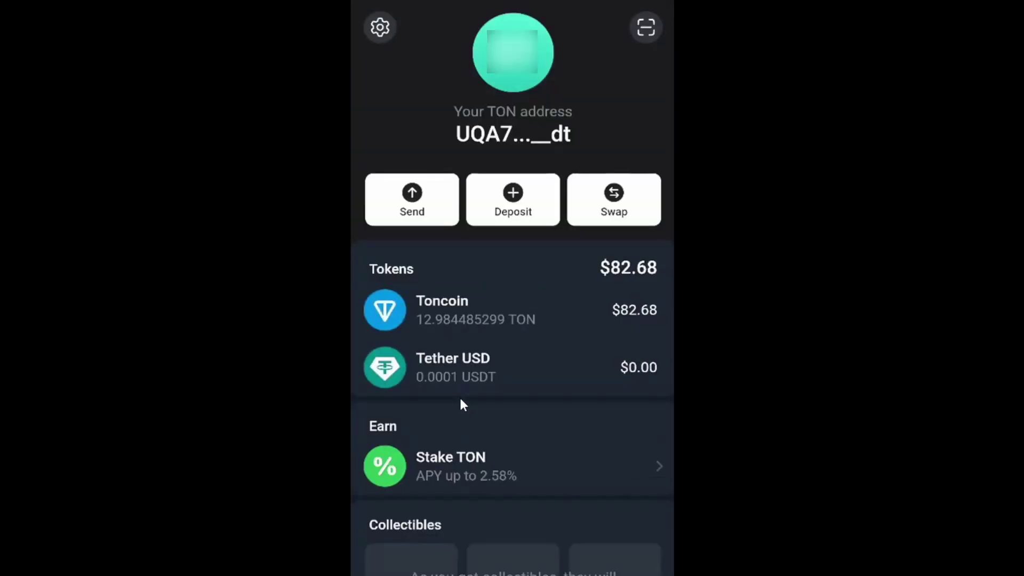
pyautogui.click(523, 205)
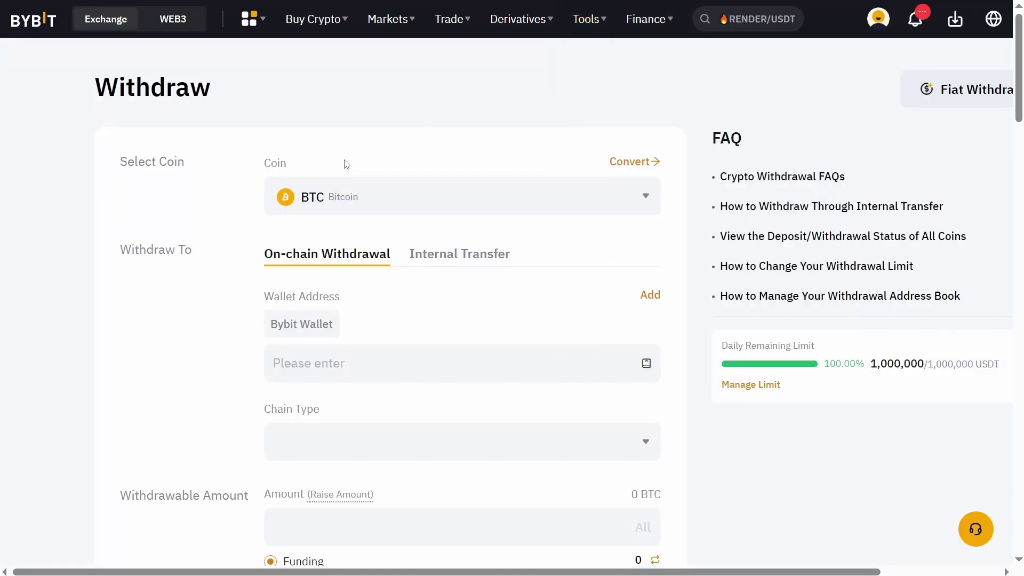
# - Pick TON as Bybit's withdrawal coin and view its chain options, TON with 0.1 TON fee
pyautogui.click(343, 199)
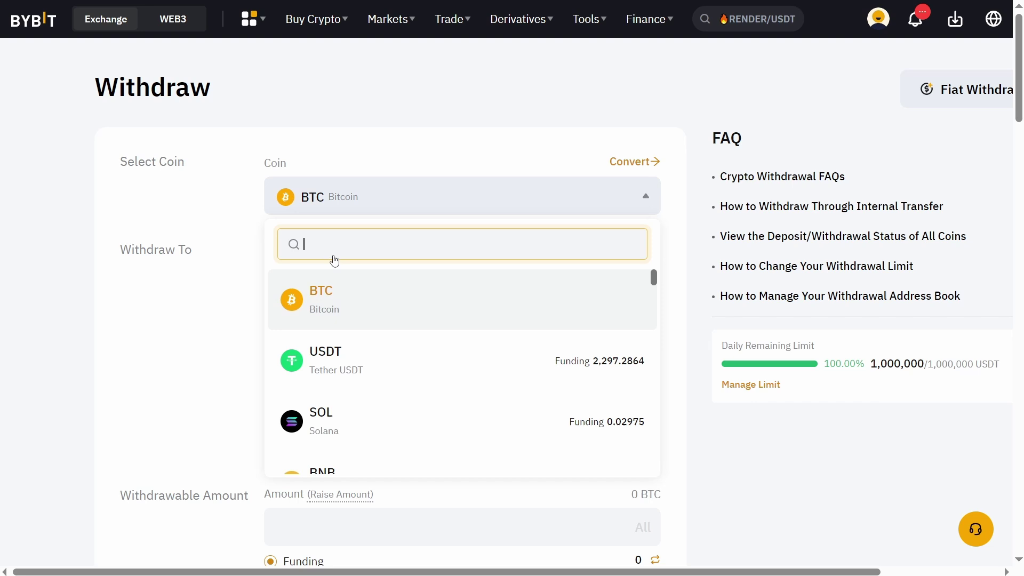
pyautogui.click(318, 272)
pyautogui.scroll(-3, 317, 267)
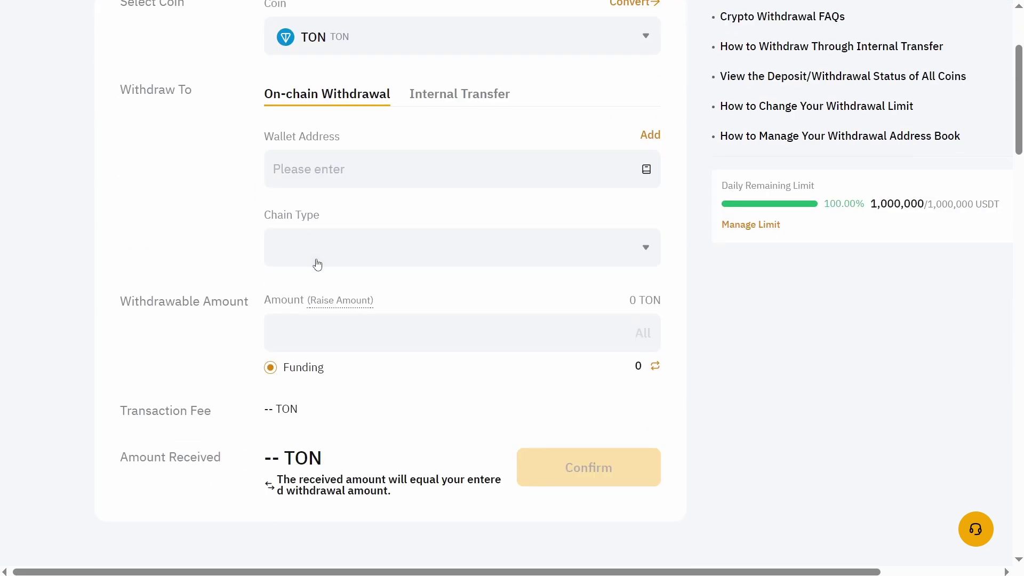
pyautogui.click(317, 256)
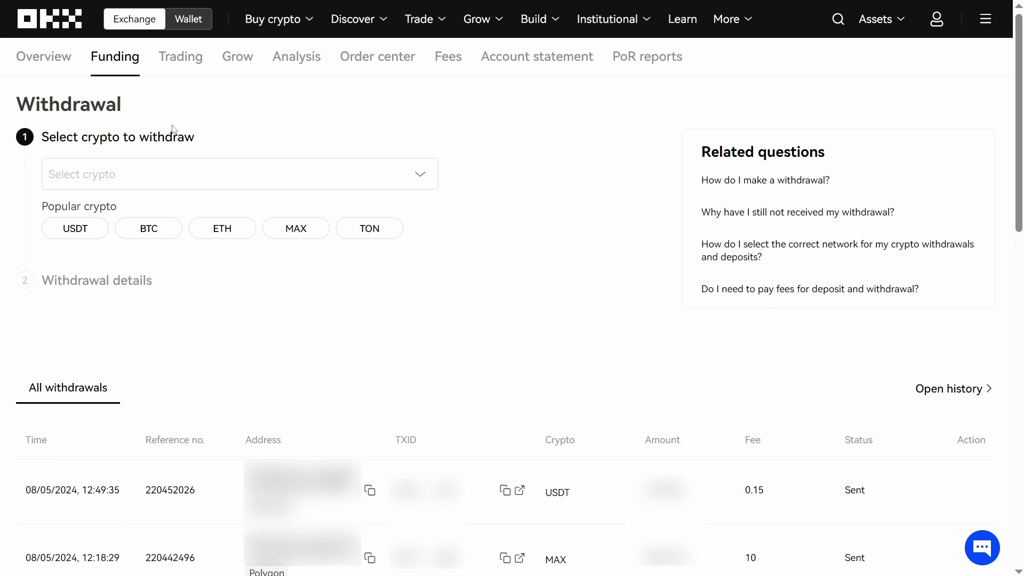
# - Choose TON with On-chain withdrawal and view the TON-TON network's 0.01 TON fee
pyautogui.click(166, 171)
pyautogui.click(439, 180)
pyautogui.click(353, 234)
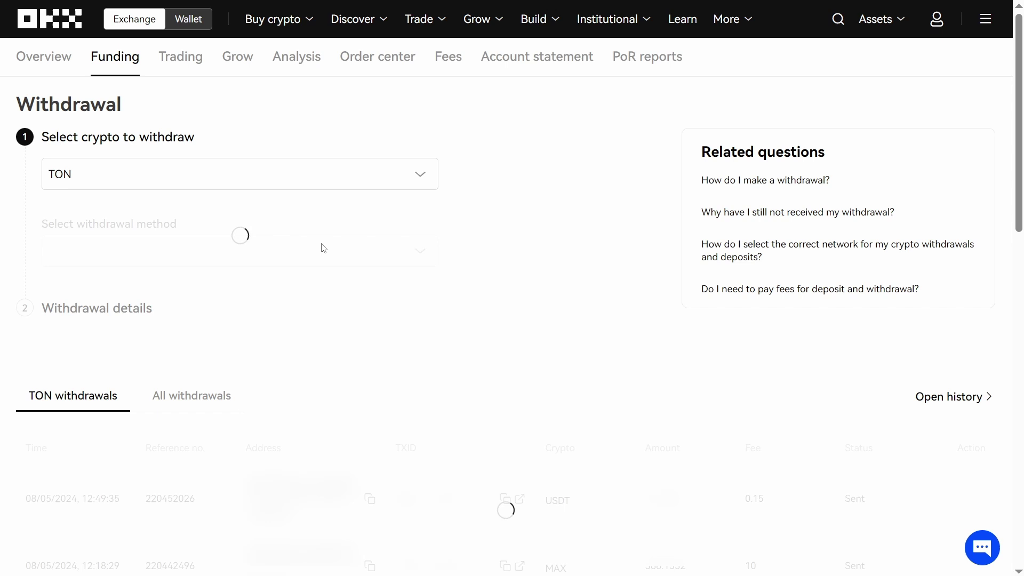
pyautogui.click(152, 318)
pyautogui.scroll(-3, 168, 281)
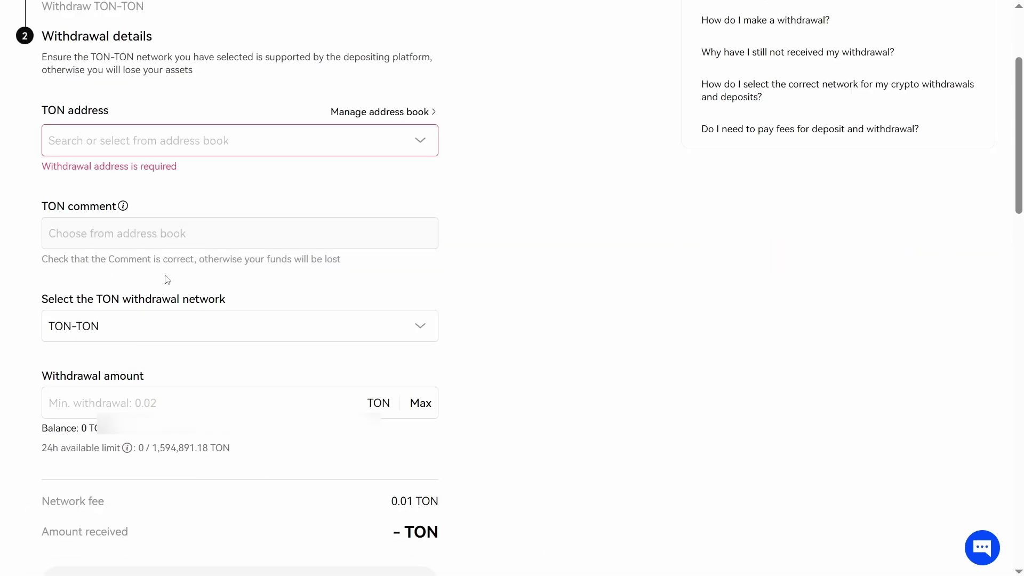
pyautogui.click(122, 331)
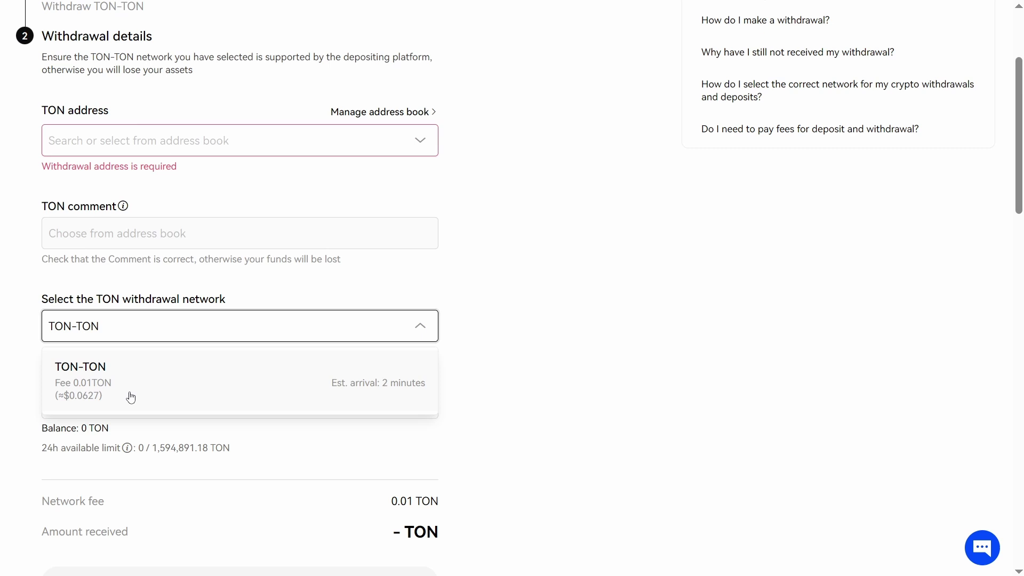
# - Search 'ton' on Binance Withdraw Crypto and select TON, revealing suspended withdrawals
pyautogui.click(516, 384)
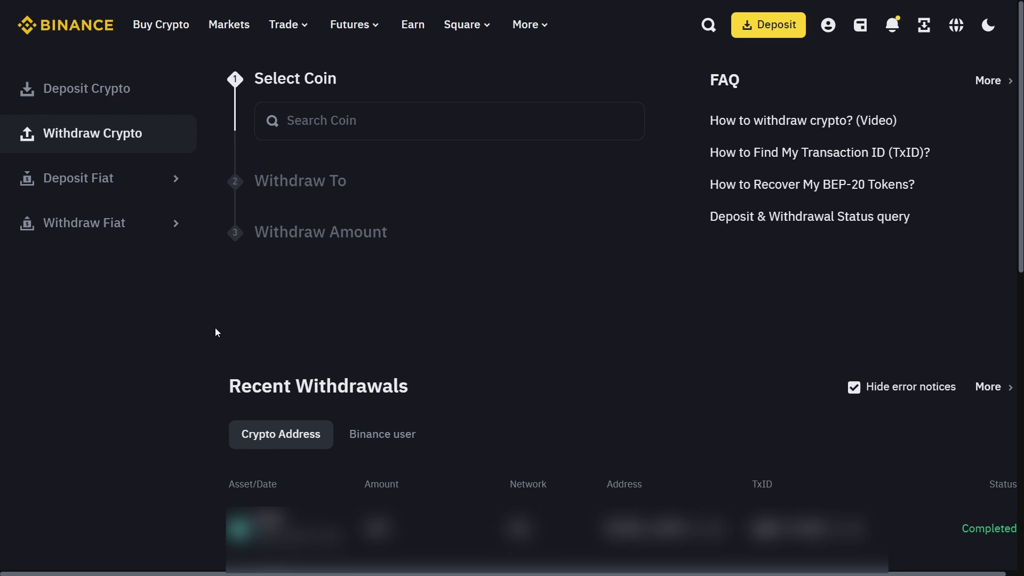
pyautogui.click(342, 112)
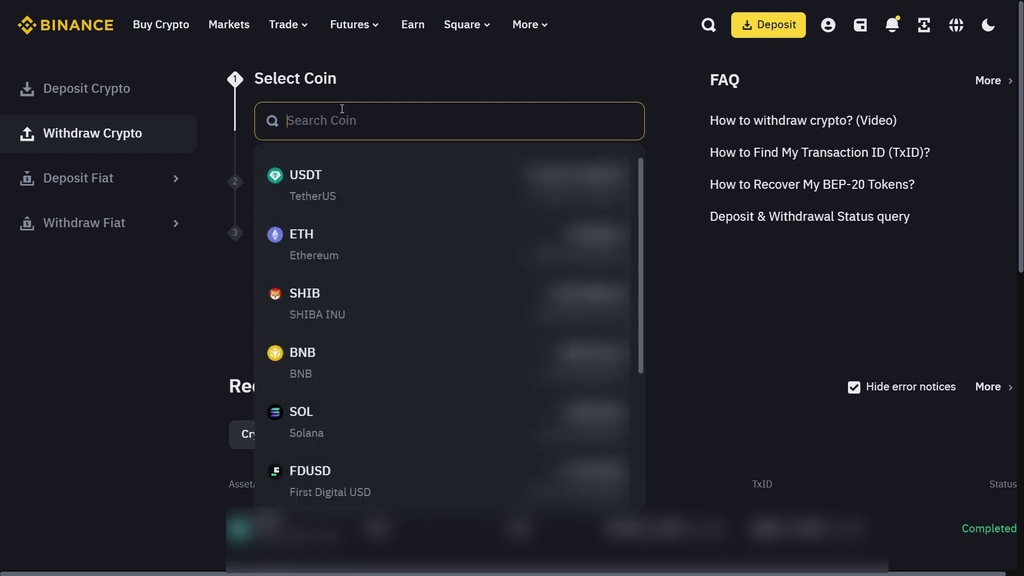
pyautogui.write('ton')
pyautogui.click(373, 175)
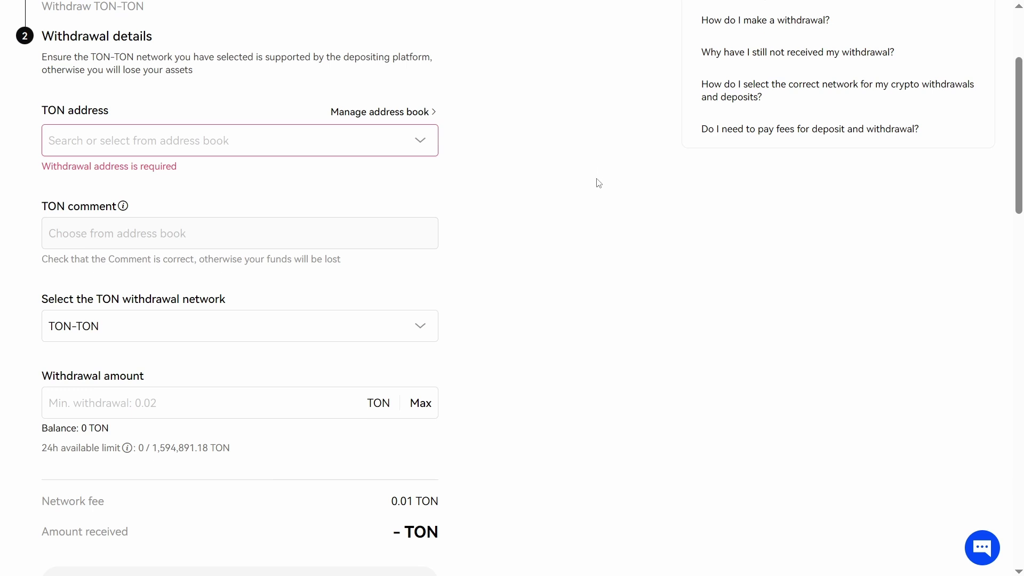
# - Open OKX Convert from the Trade menu, showing USDT to TON at 1 TON ≈ 6.33166 USDT
pyautogui.scroll(3, 598, 192)
pyautogui.moveTo(421, 19)
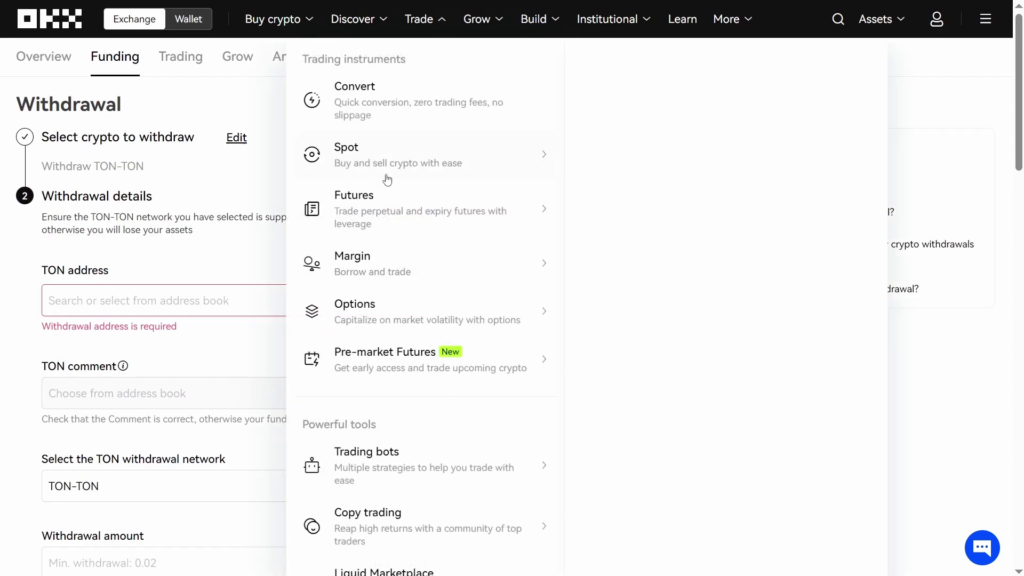
pyautogui.click(370, 103)
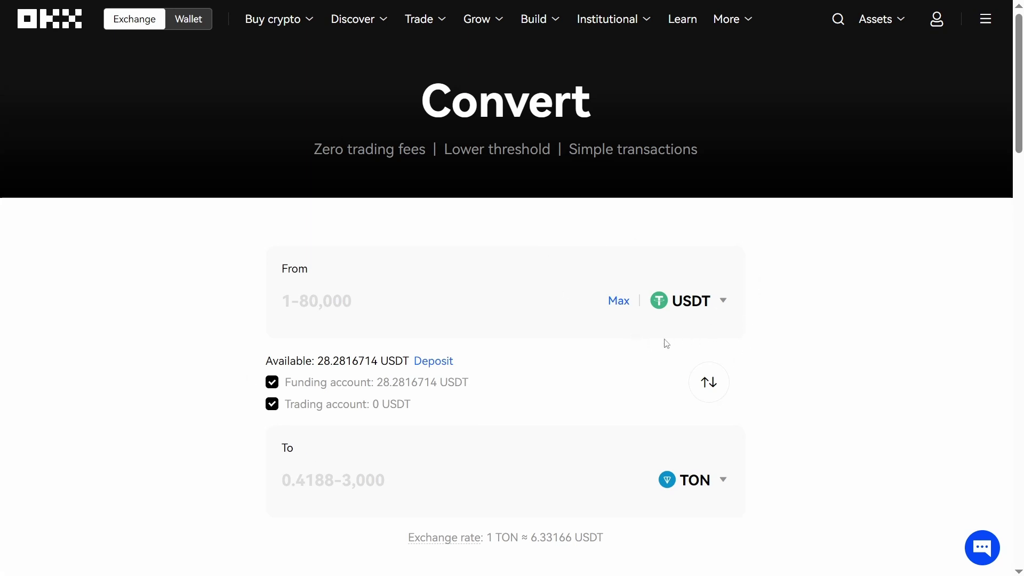
pyautogui.scroll(-2, 633, 347)
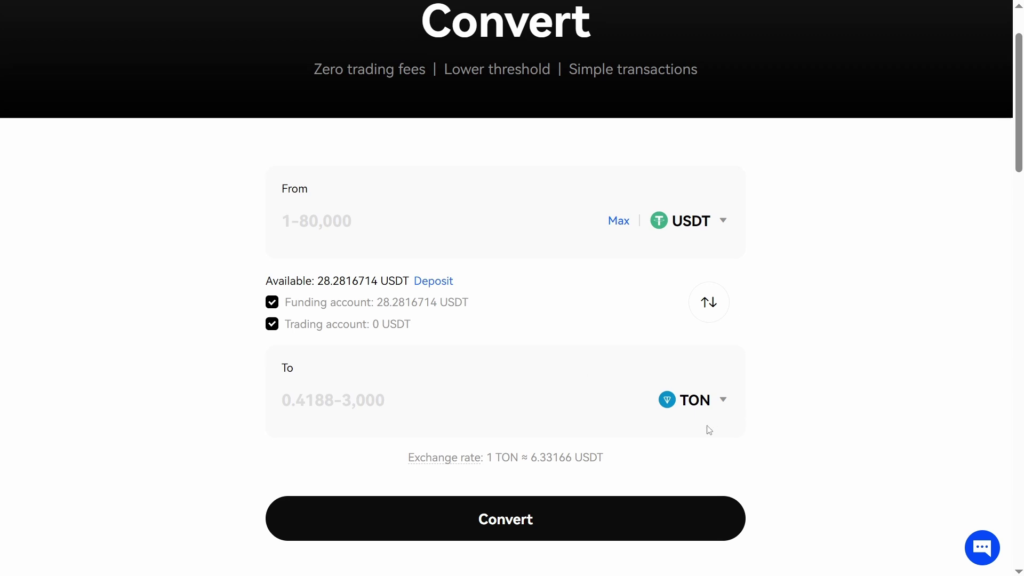
pyautogui.scroll(2, 544, 394)
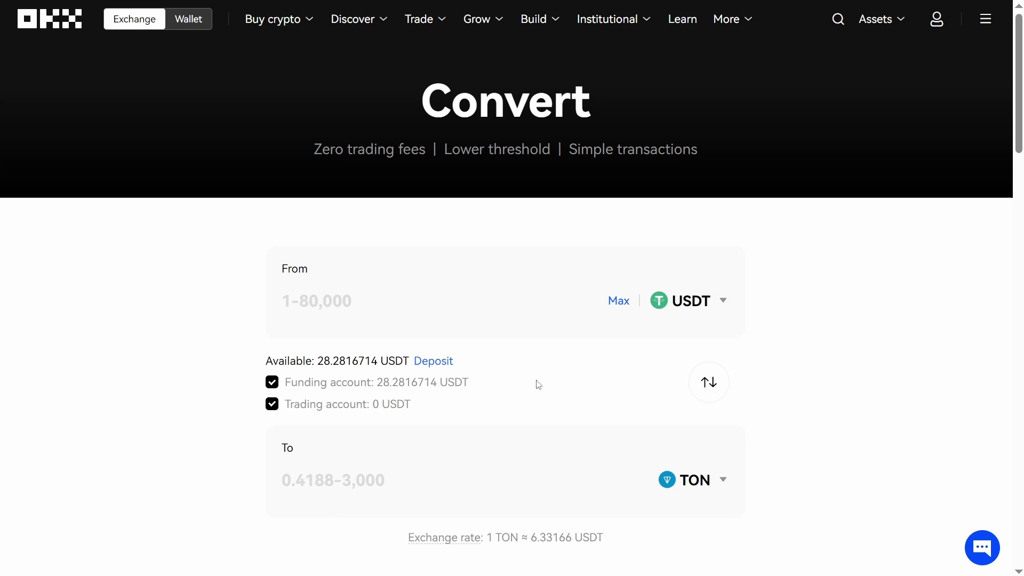
# - Convert 6.33769 USDT into 1 TON by entering 1 in the TON field and confirming
pyautogui.click(400, 481)
pyautogui.write('1')
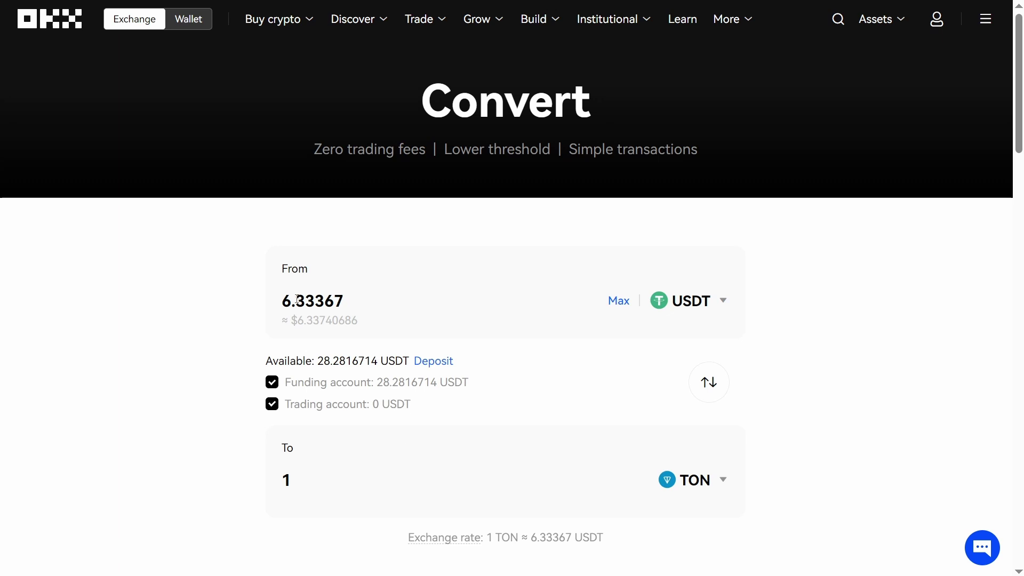
pyautogui.scroll(-3, 434, 448)
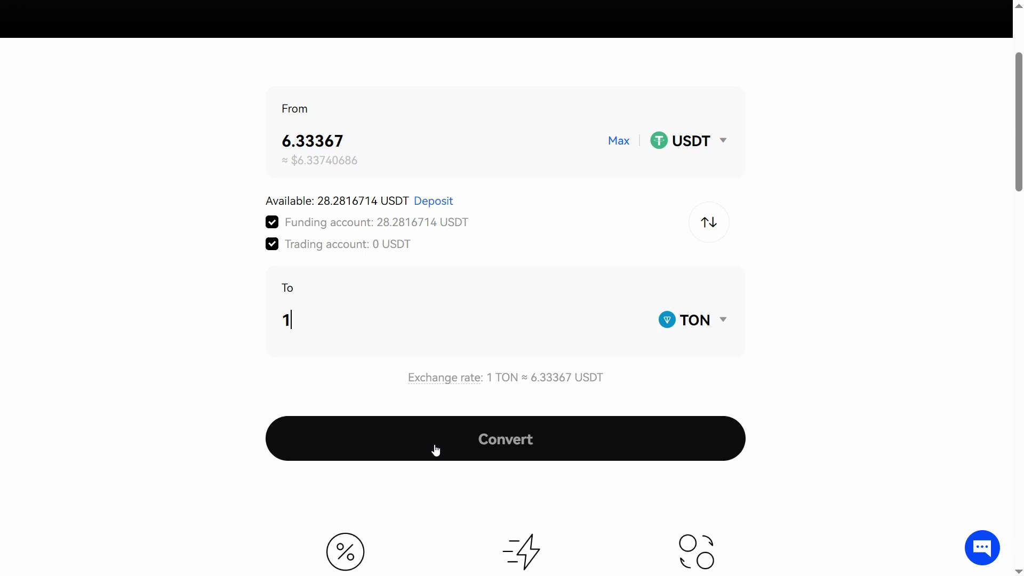
pyautogui.click(436, 451)
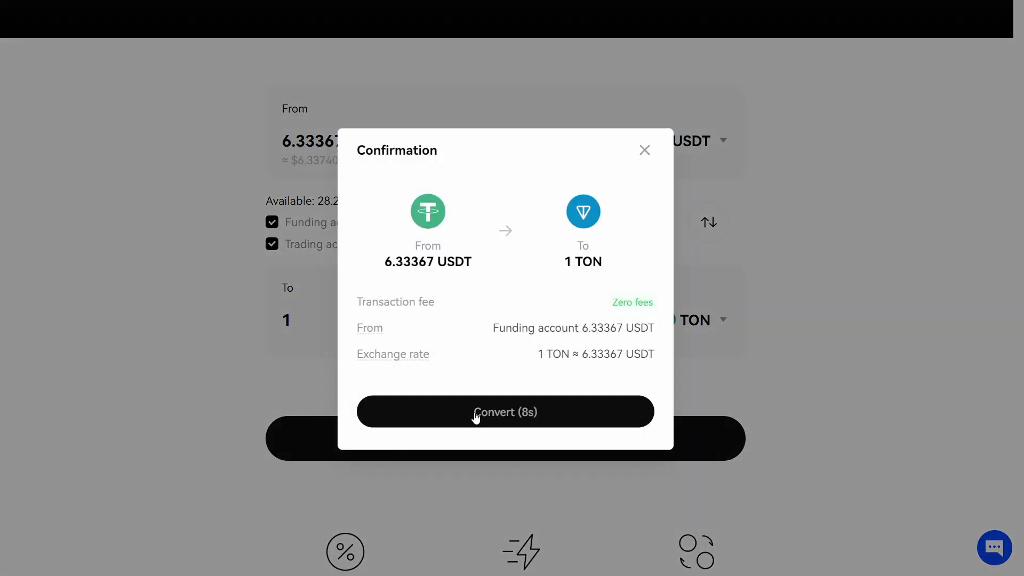
pyautogui.click(475, 418)
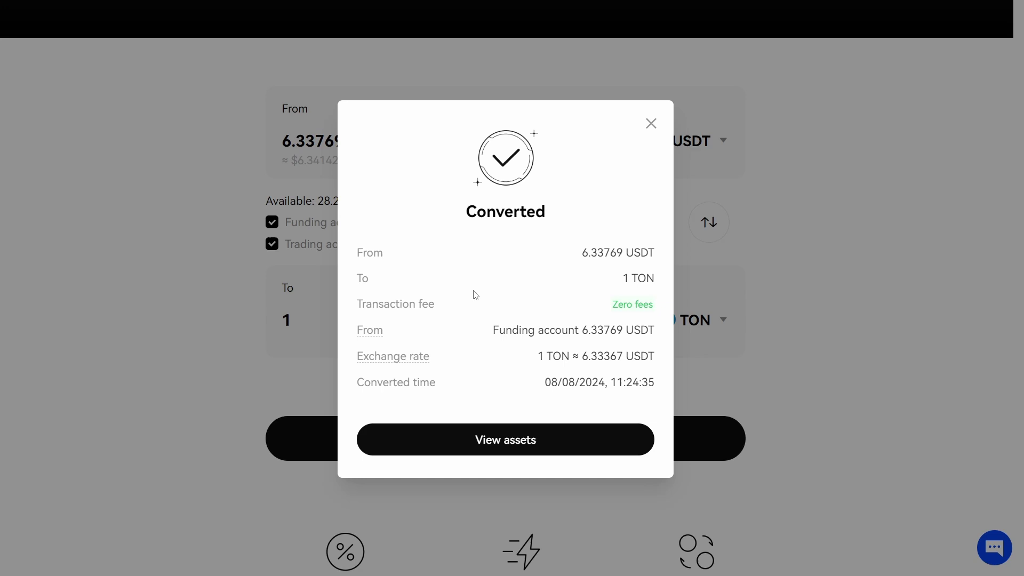
# - View the Assets overview, now showing 1 TON held
pyautogui.click(478, 438)
pyautogui.scroll(-3, 321, 404)
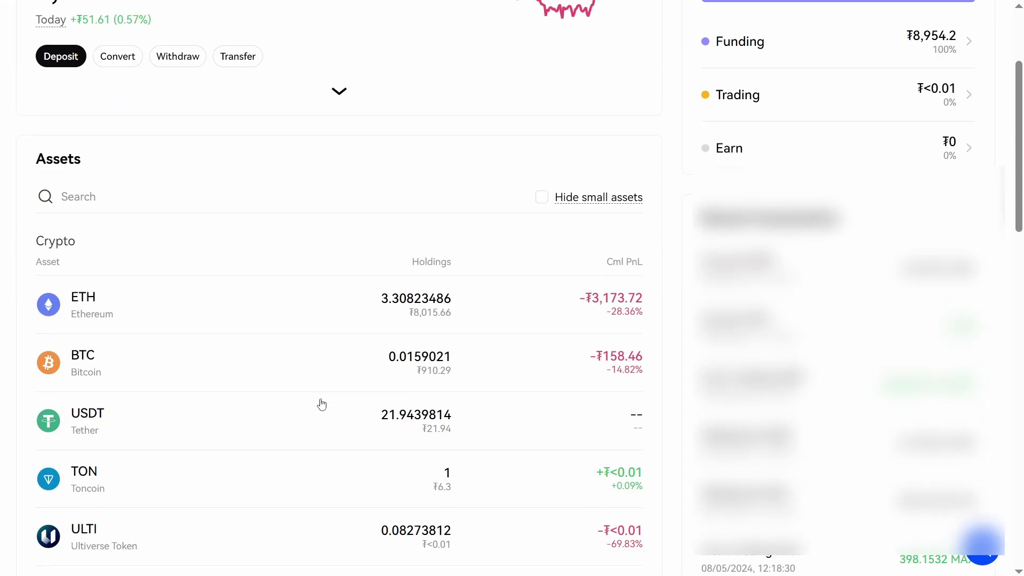
pyautogui.scroll(-2, 321, 404)
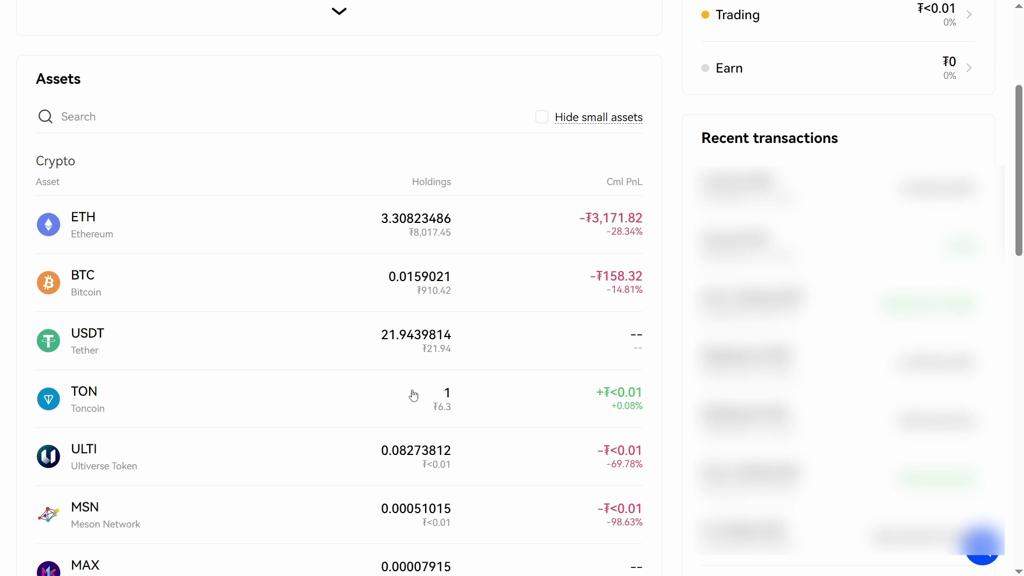
pyautogui.scroll(5, 341, 341)
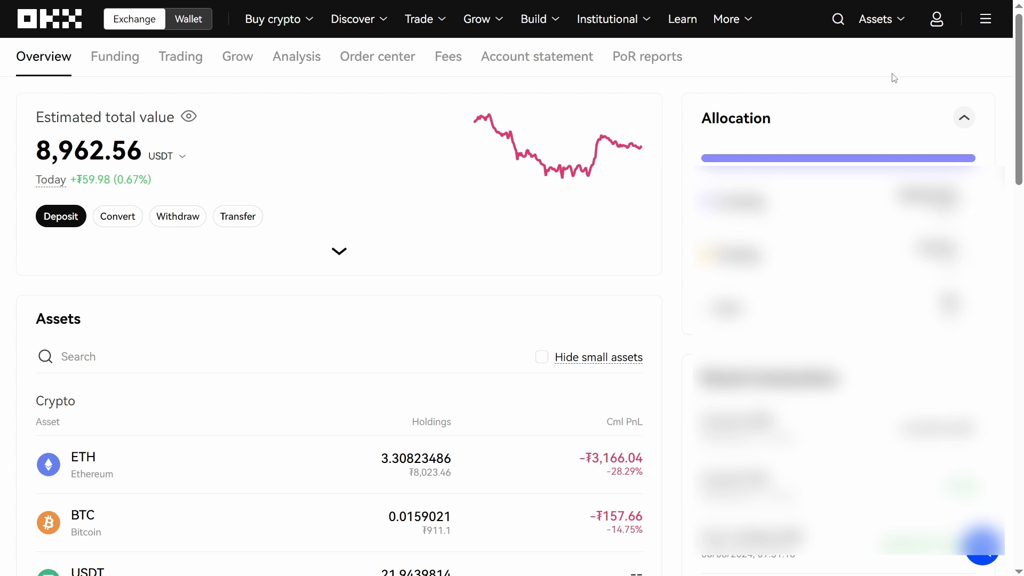
# - Go to OKX's withdrawal page, choose TON and continue to the withdrawal details
pyautogui.moveTo(877, 19)
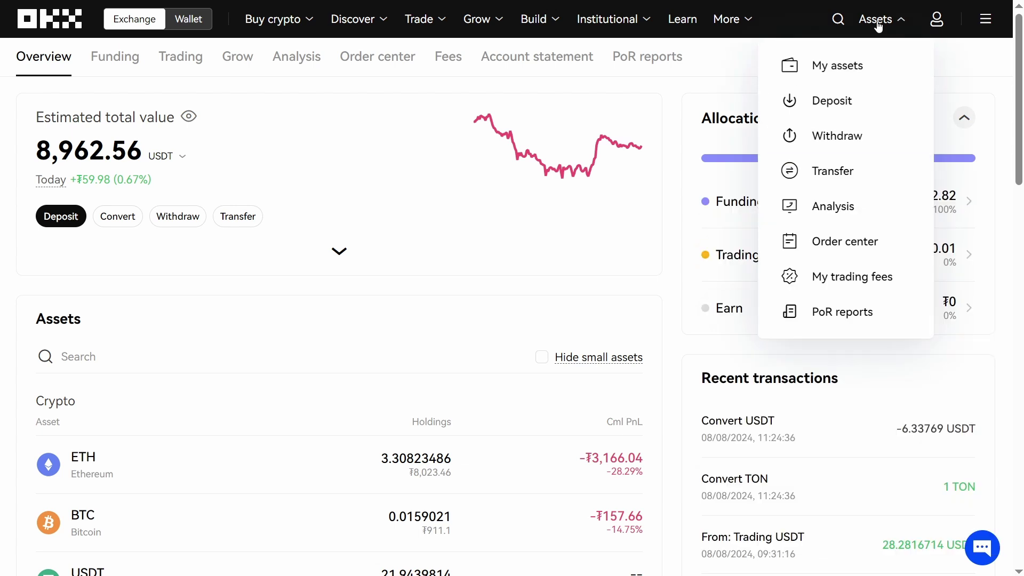
pyautogui.click(834, 141)
pyautogui.click(368, 229)
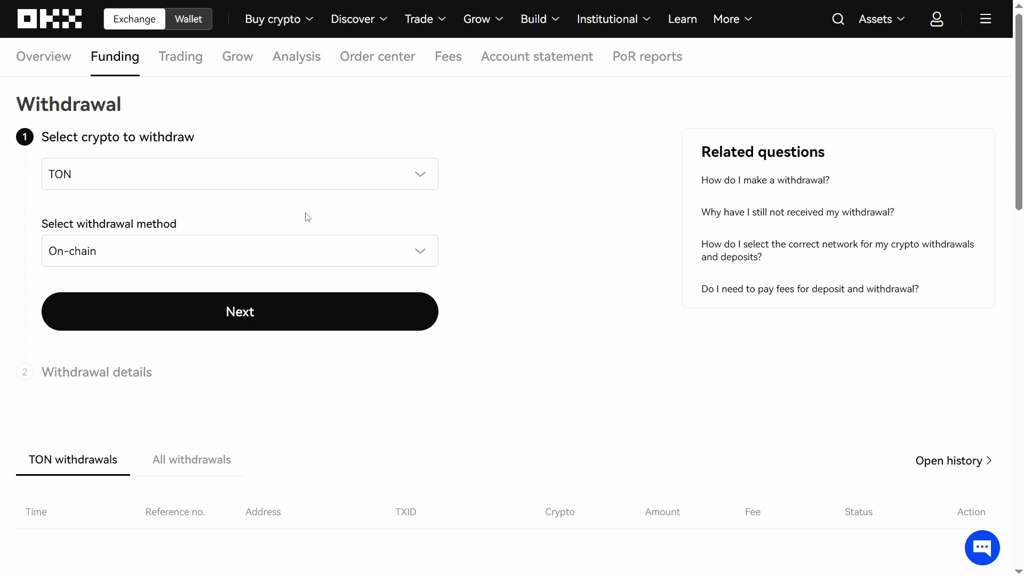
pyautogui.click(347, 311)
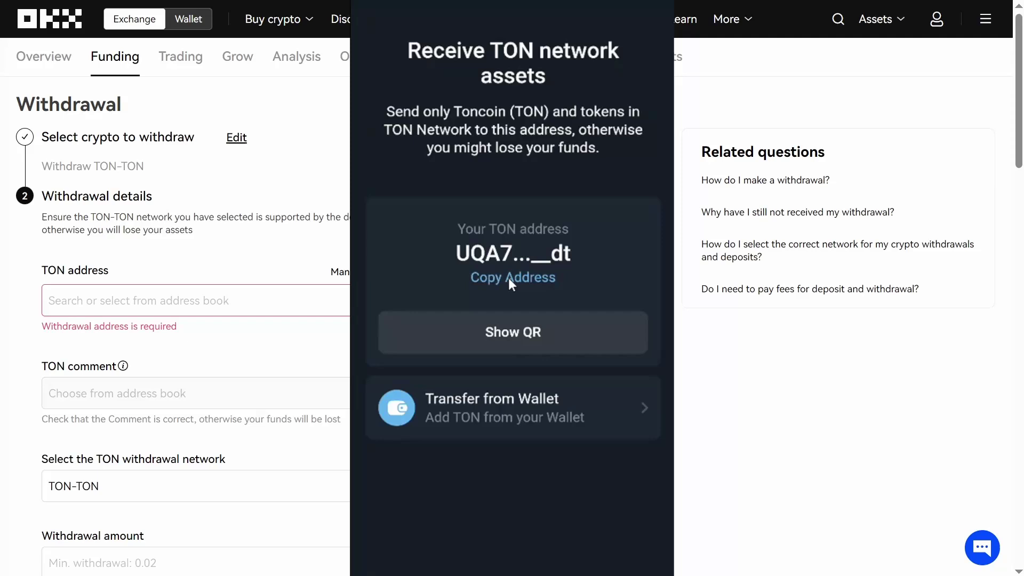
# - Paste the TON Space receiving address into the TON address field
pyautogui.hotkey('alt', 'Tab')
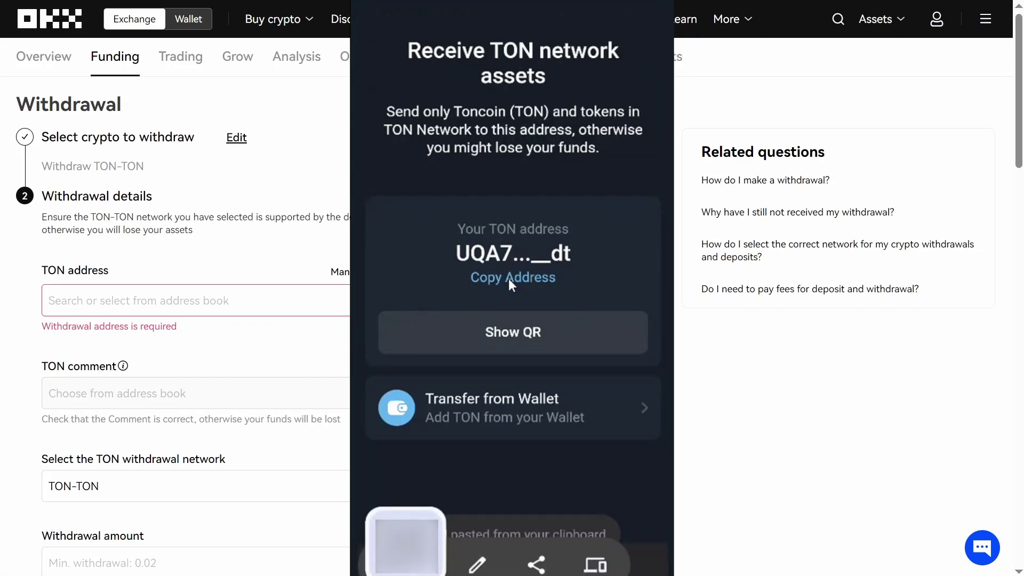
pyautogui.hotkey('alt', 'Tab')
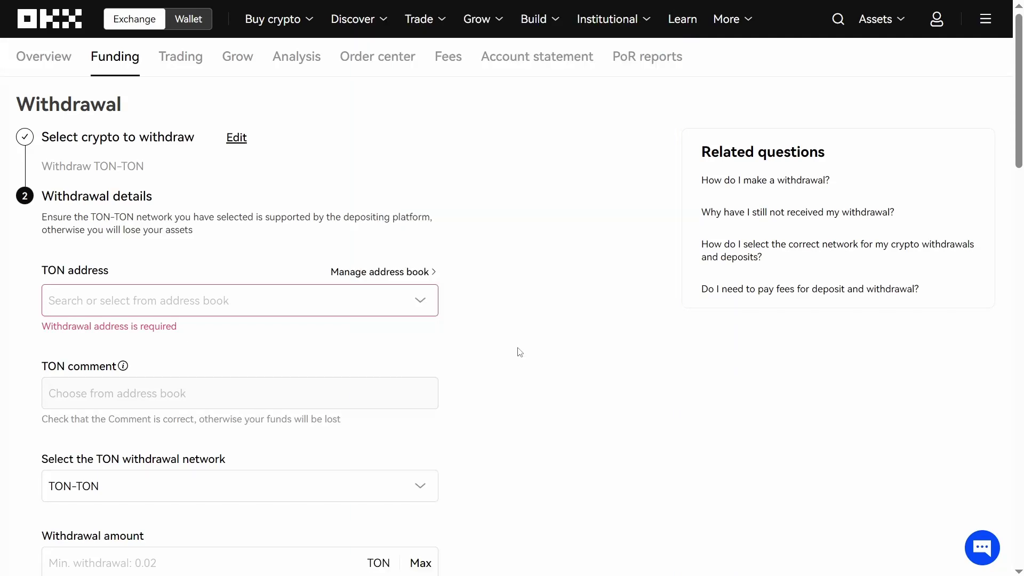
pyautogui.click(259, 297)
pyautogui.hotkey('ctrl', 'v')
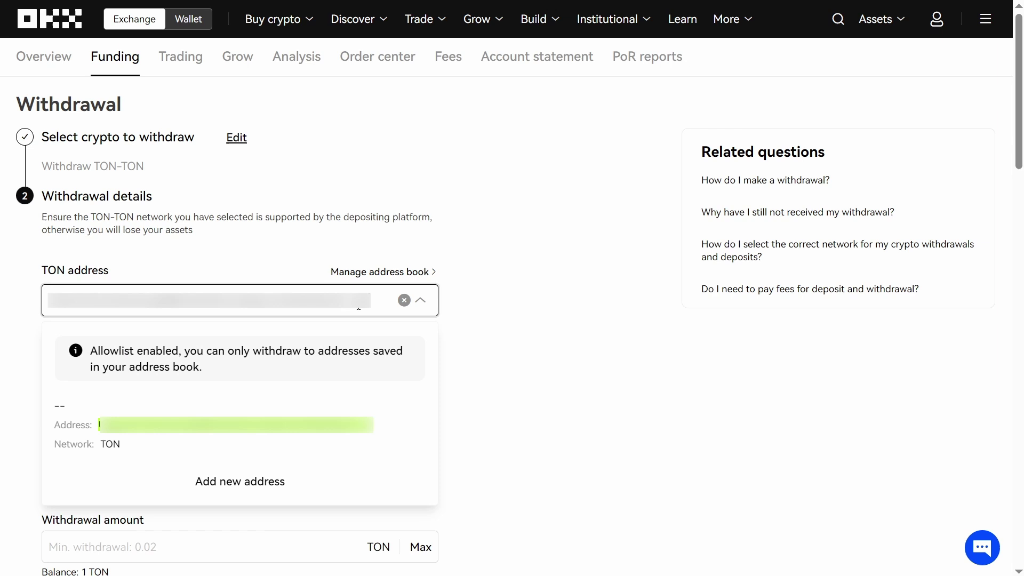
pyautogui.click(543, 380)
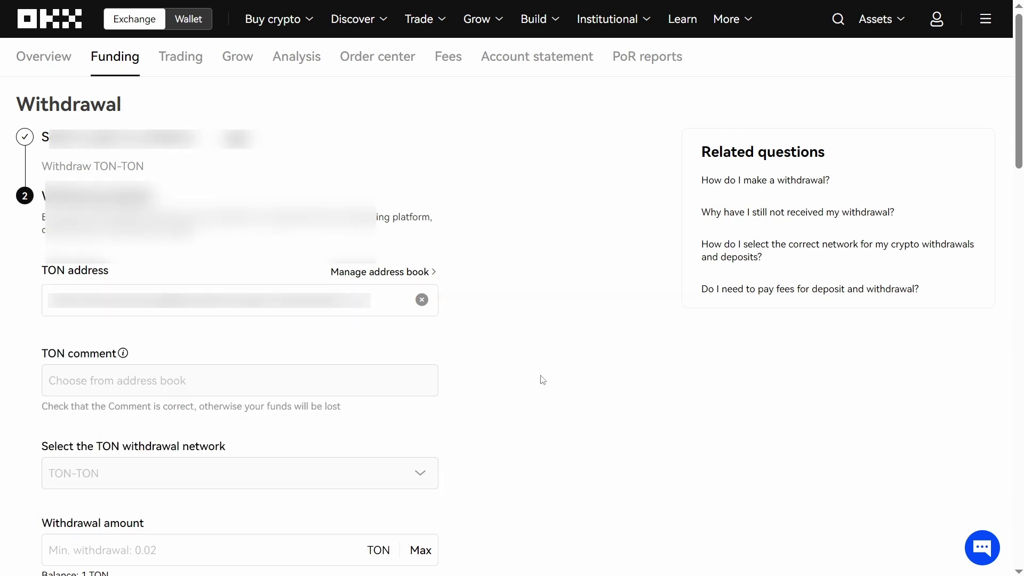
# - Enter 1 TON as the withdrawal amount, leaving 0.99 TON to be received
pyautogui.scroll(-3, 541, 380)
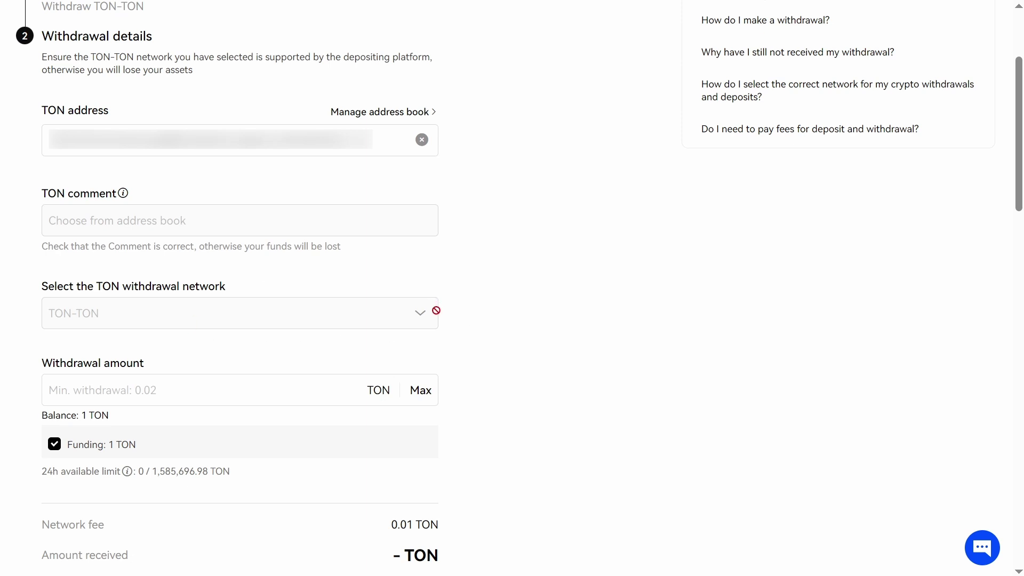
pyautogui.scroll(-1, 433, 312)
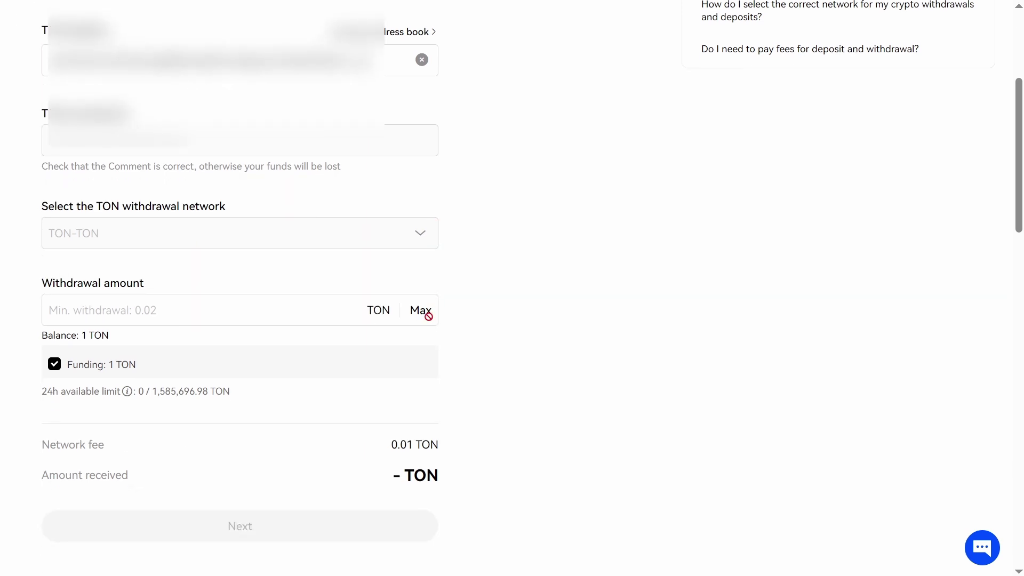
pyautogui.click(213, 313)
pyautogui.write('1')
pyautogui.click(579, 352)
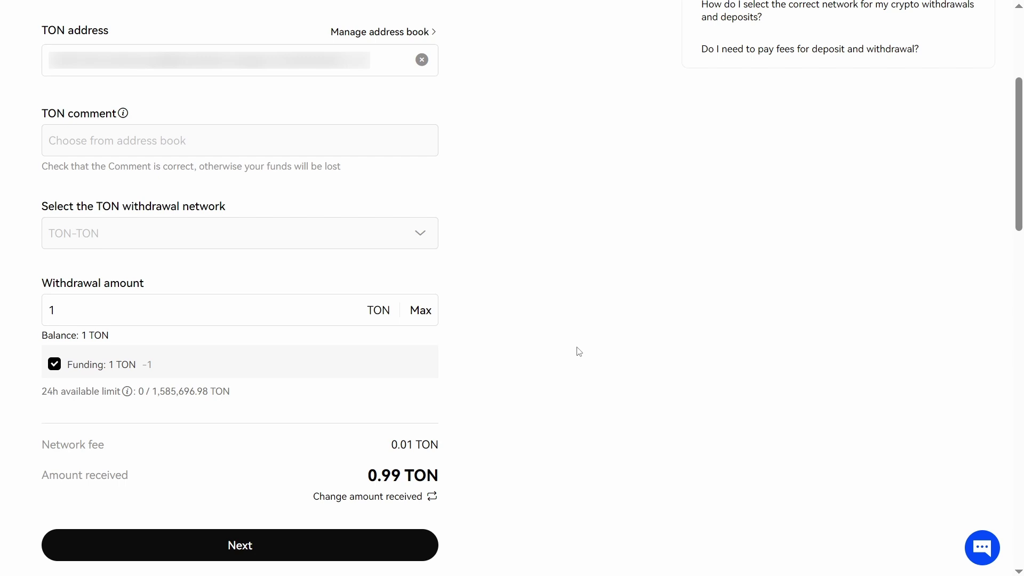
pyautogui.scroll(-1, 427, 375)
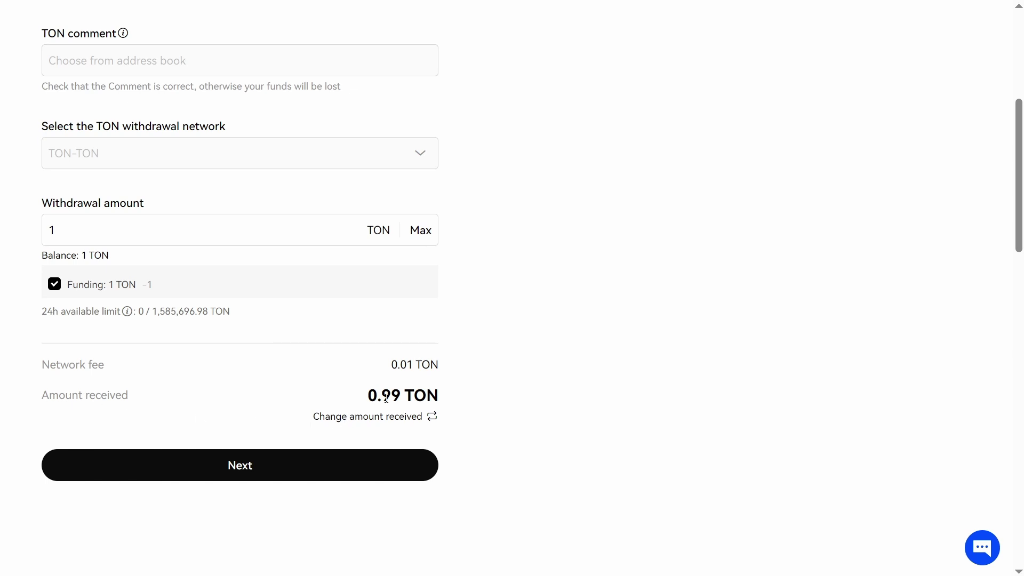
# - Trust the address, pass the risk warning, and review TON-TON network, address and amount
pyautogui.click(254, 469)
pyautogui.click(339, 461)
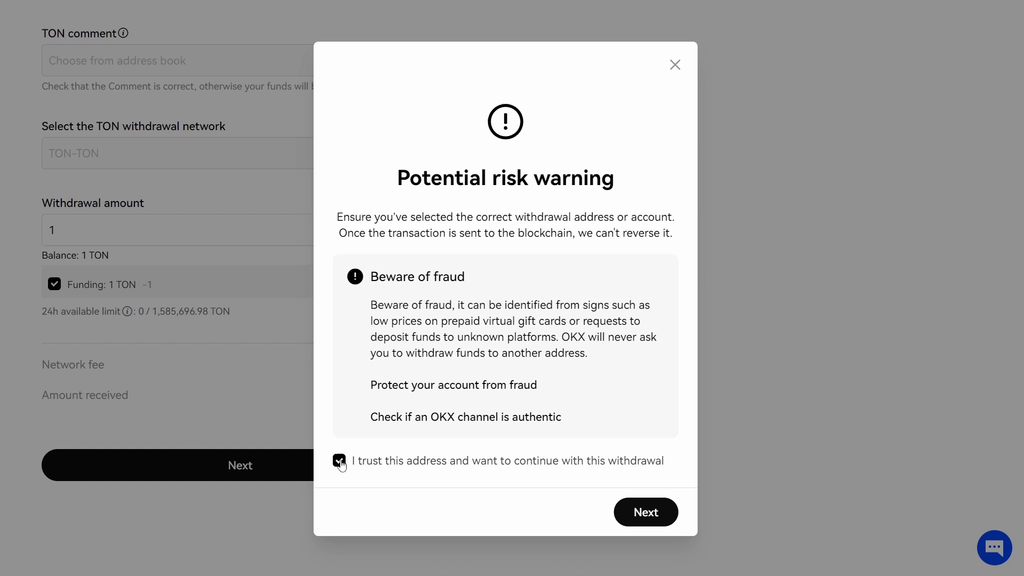
pyautogui.click(634, 513)
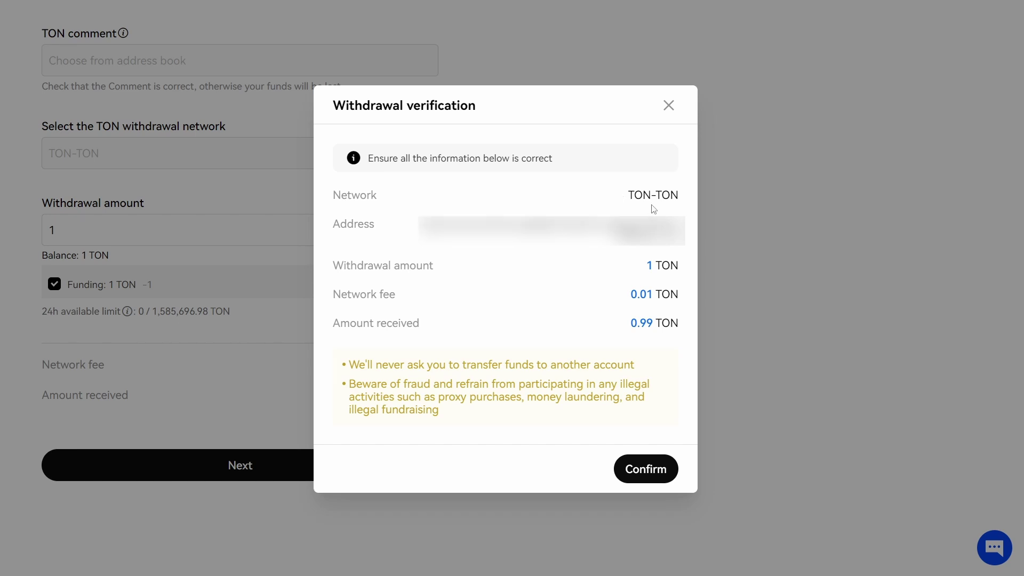
pyautogui.moveTo(634, 197); pyautogui.dragTo(684, 197)
pyautogui.moveTo(414, 231); pyautogui.dragTo(684, 240)
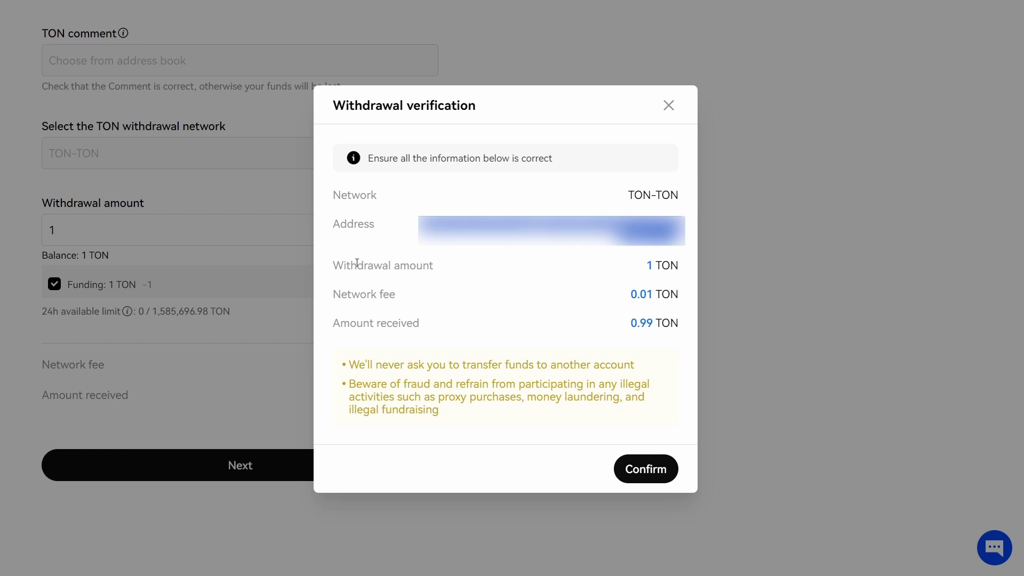
pyautogui.moveTo(358, 265); pyautogui.dragTo(475, 267)
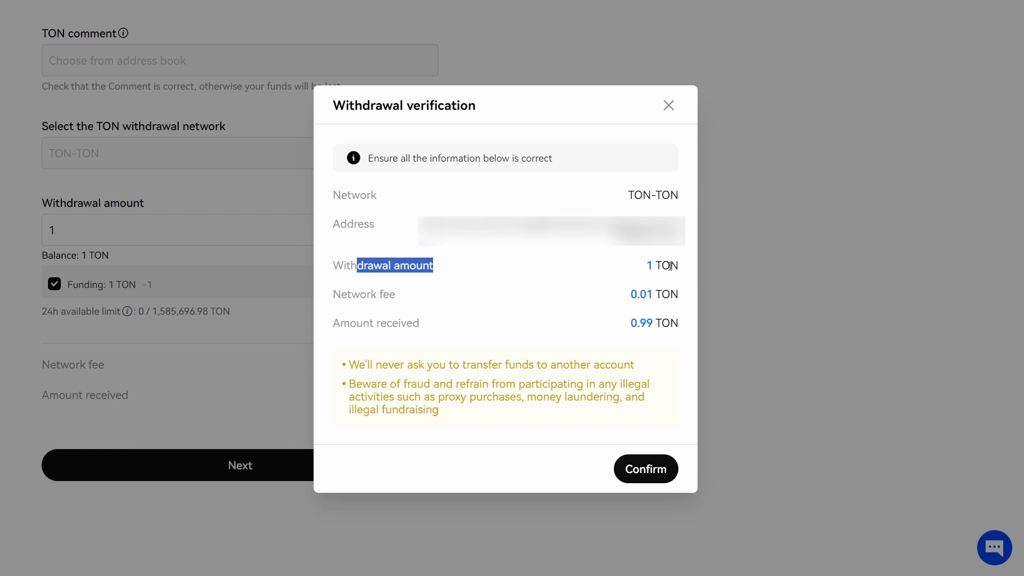
pyautogui.click(444, 443)
# - Confirm and verify the withdrawal, then find the 0.99 TON Sent entry with its transaction ID
pyautogui.click(632, 470)
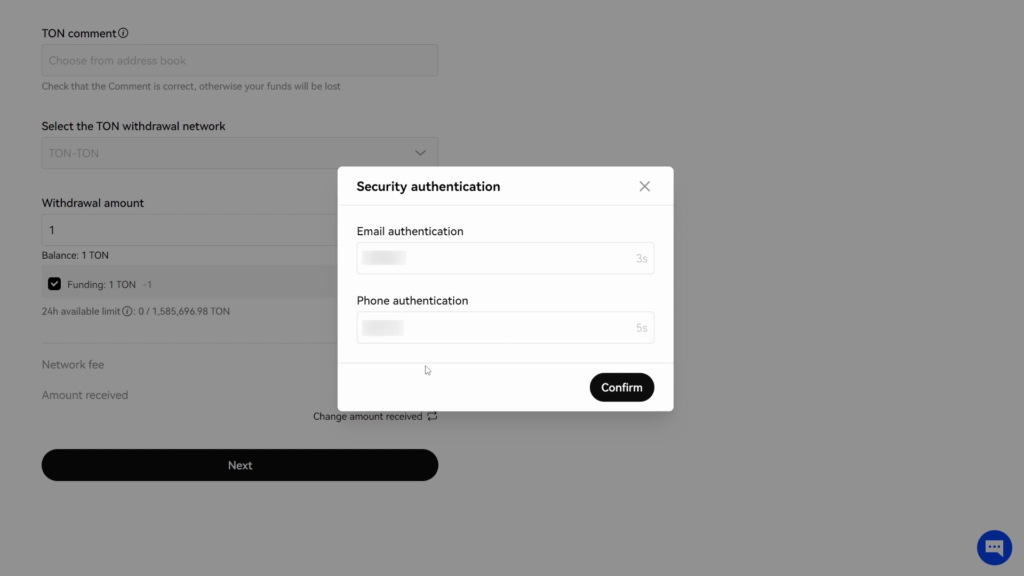
pyautogui.click(627, 391)
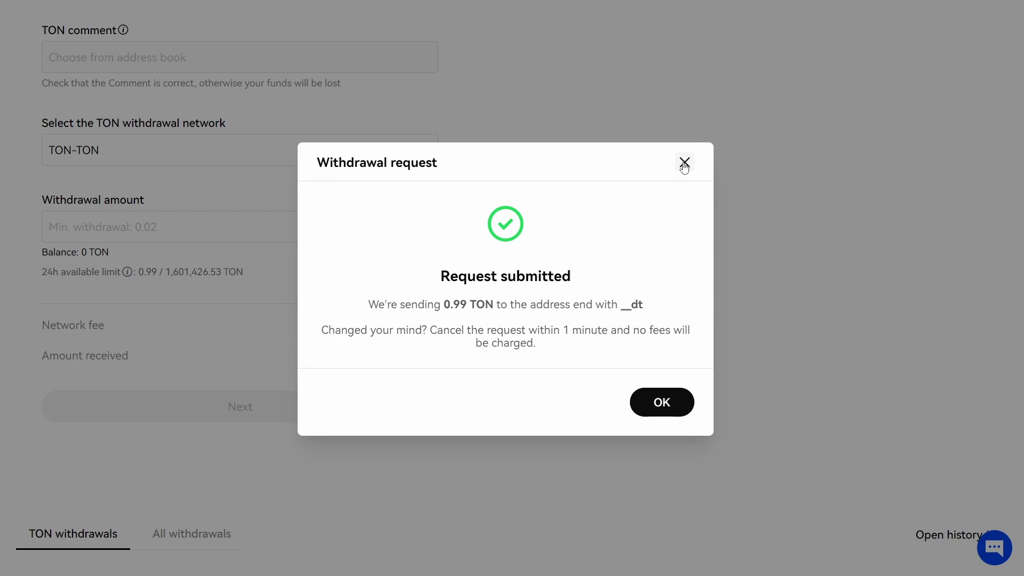
pyautogui.click(670, 412)
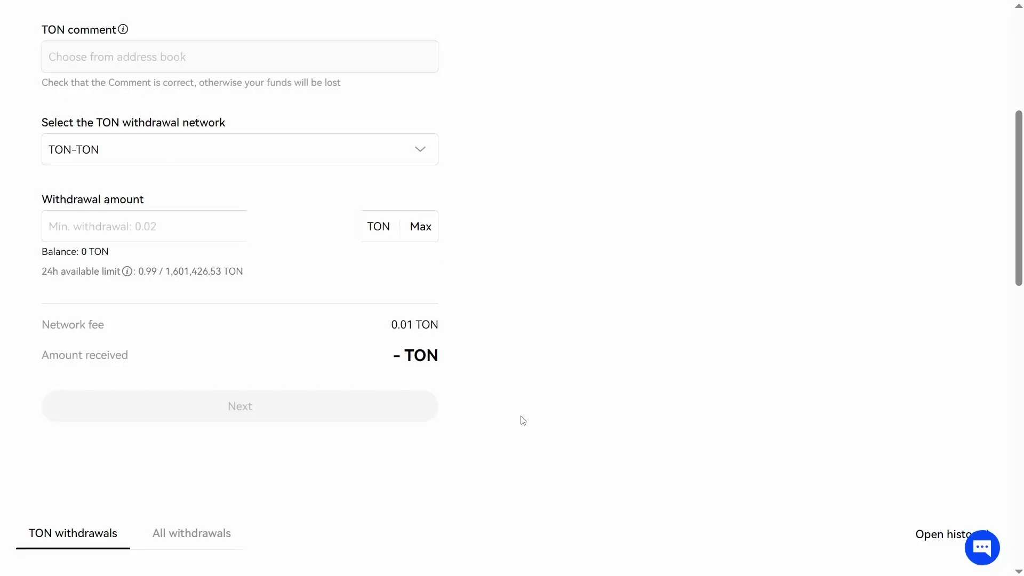
pyautogui.scroll(-7, 520, 416)
pyautogui.scroll(2, 397, 342)
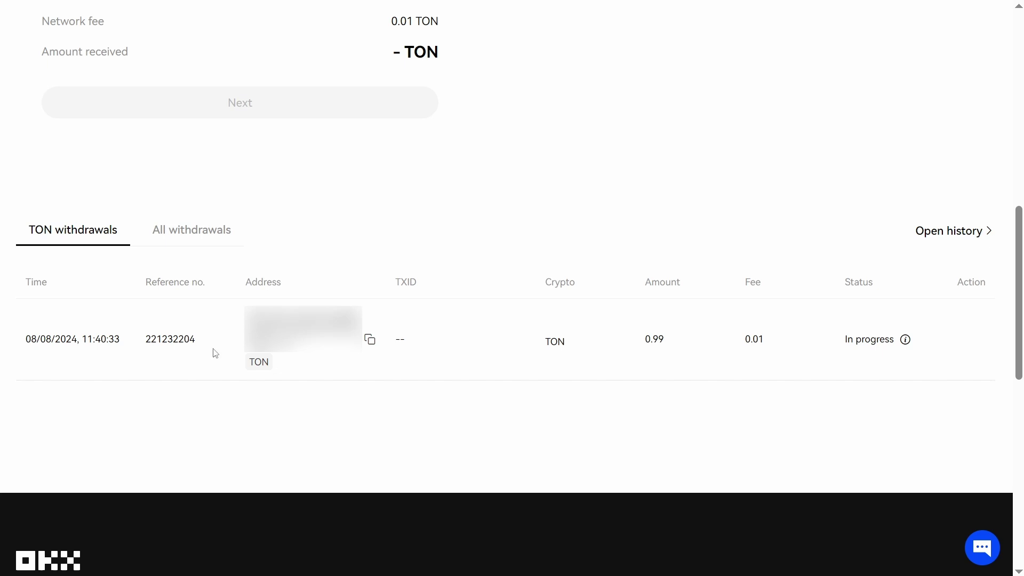
pyautogui.scroll(-3, 514, 176)
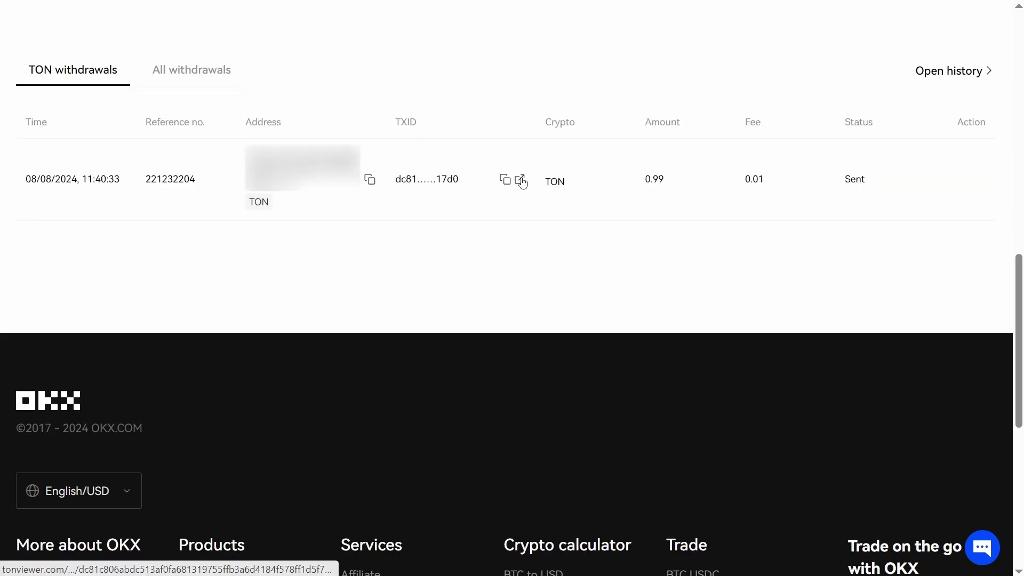
# - Check the 0.99 TON transfer on Tonviewer via the TXID link, then return to OKX
pyautogui.click(521, 180)
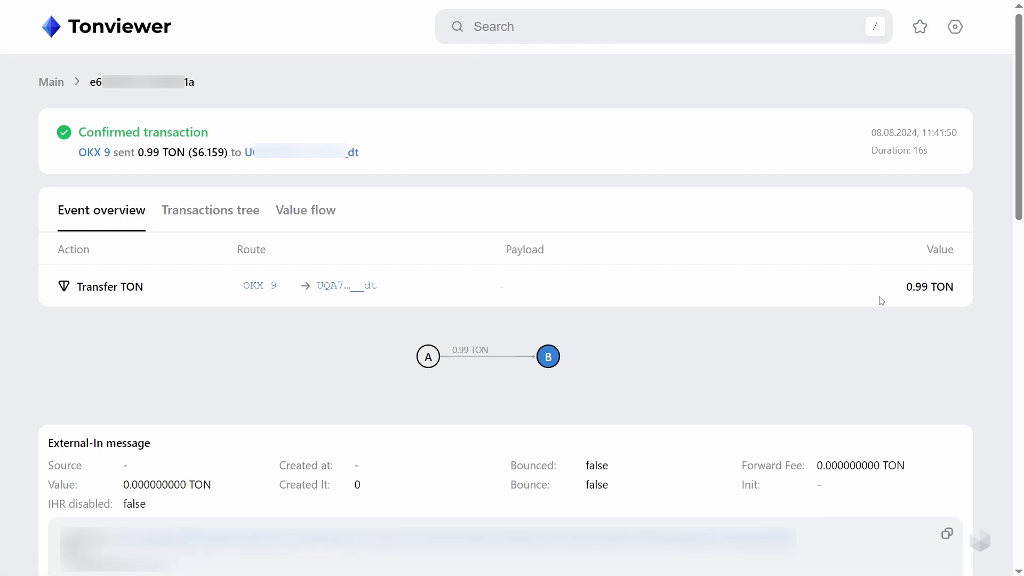
pyautogui.hotkey('ctrl', 'w')
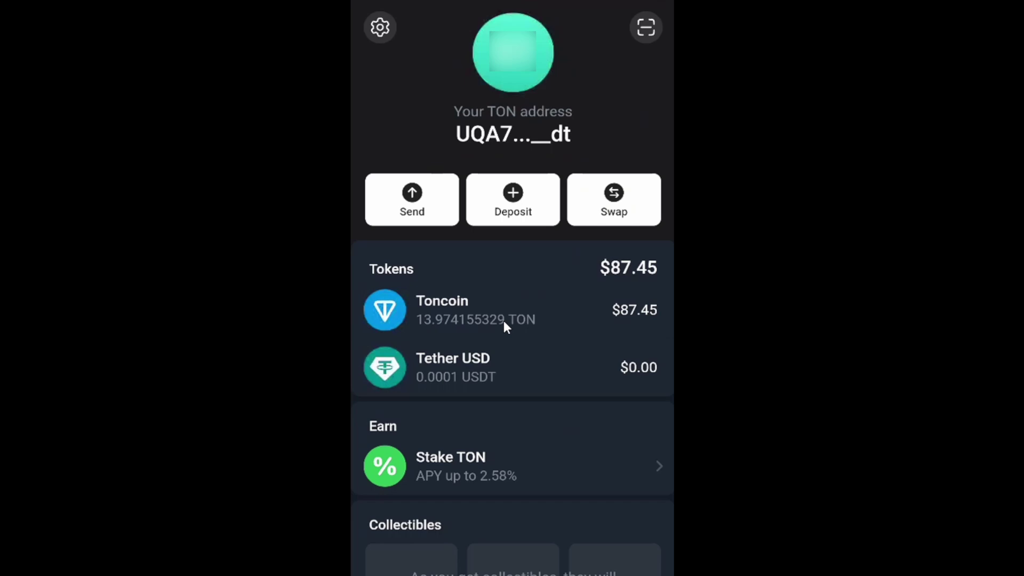
# - Open Toncoin in TON Space to see the +0.99 TON received from OKX today
pyautogui.click(470, 303)
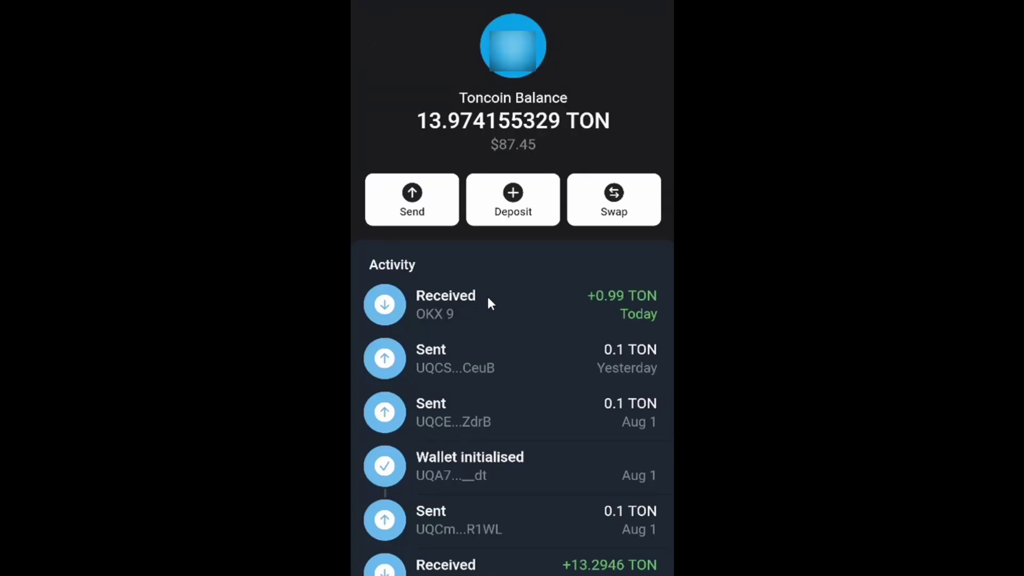
# - Prepare a TON Space swap of the maximum Tether USD balance into TON
pyautogui.click(605, 220)
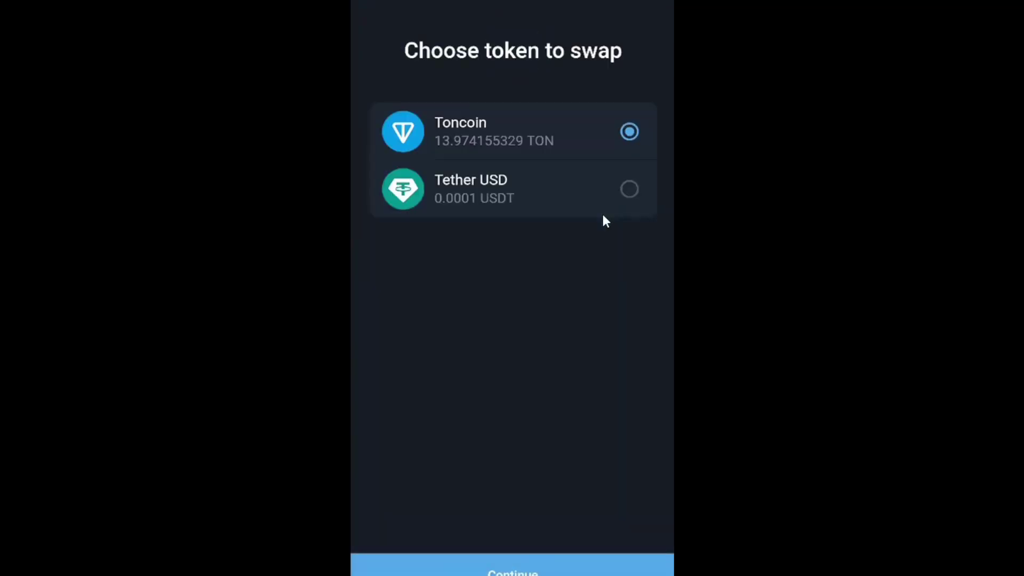
pyautogui.click(630, 191)
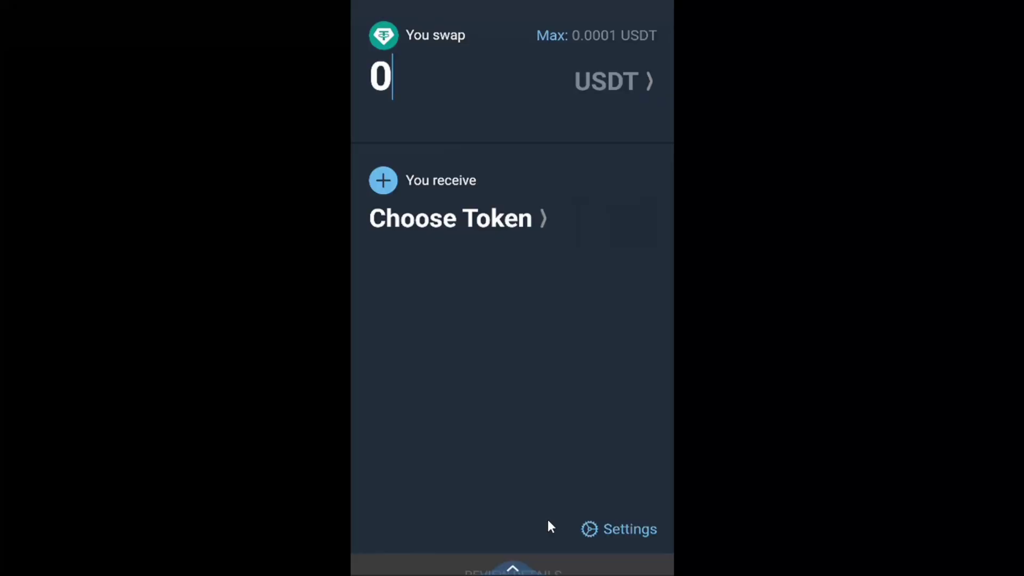
pyautogui.click(552, 35)
pyautogui.click(471, 217)
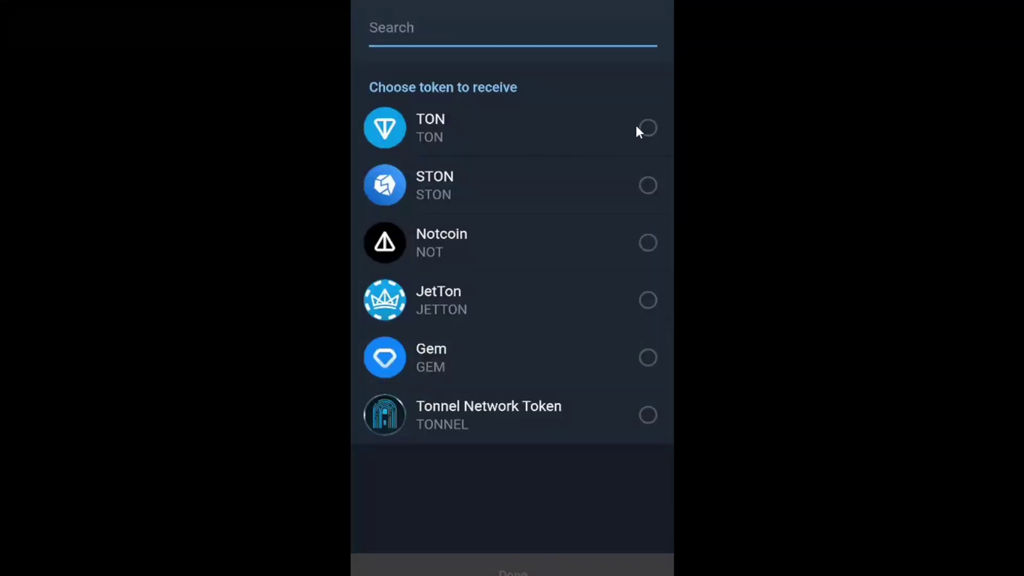
pyautogui.click(644, 128)
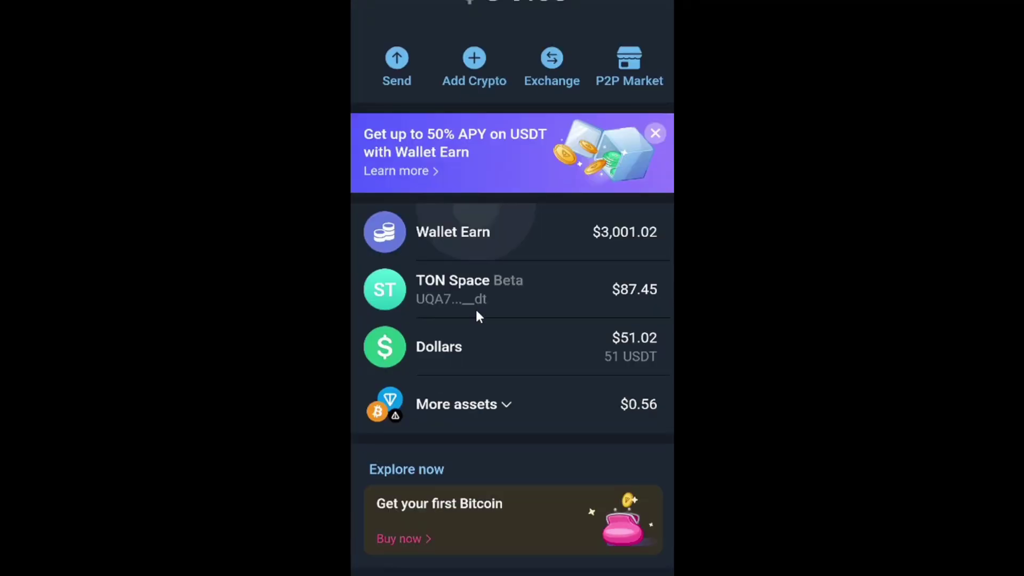
# - Expand More assets and open the TON Space account
pyautogui.scroll(-1, 477, 342)
pyautogui.click(477, 367)
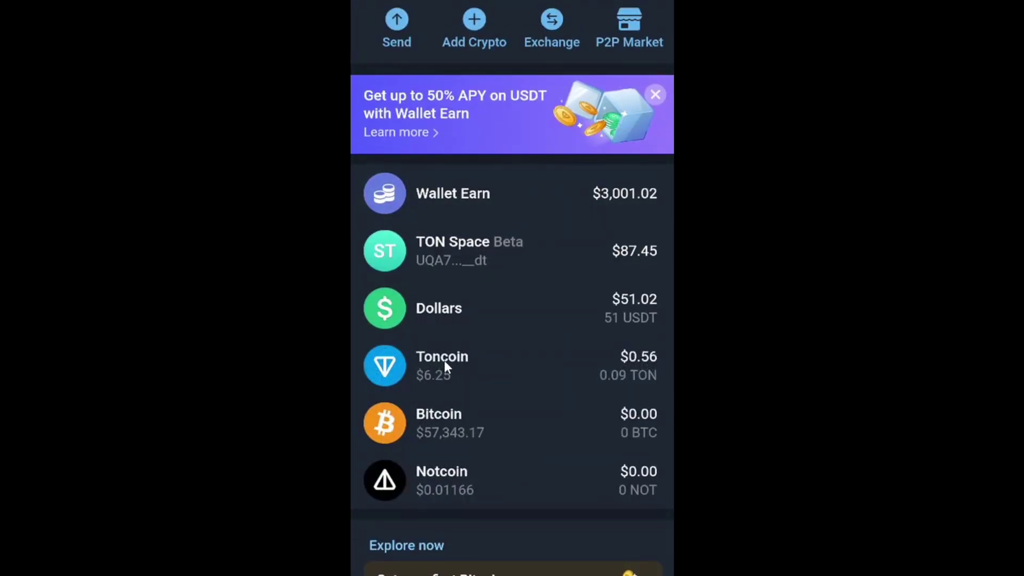
pyautogui.scroll(3, 443, 360)
pyautogui.click(453, 386)
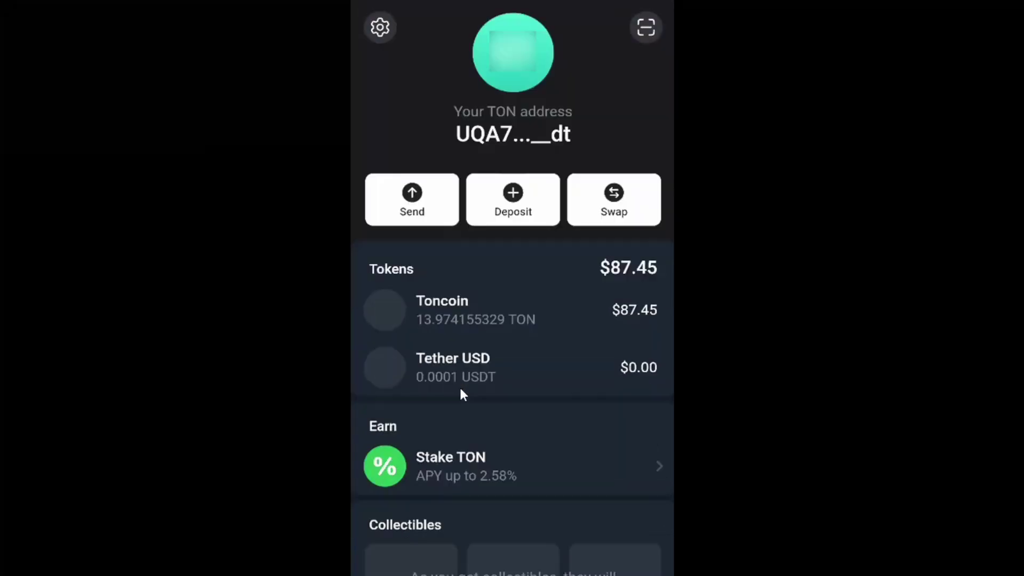
# - Set up a max TON deposit from the main Wallet into TON Space (0.04 TON)
pyautogui.click(513, 202)
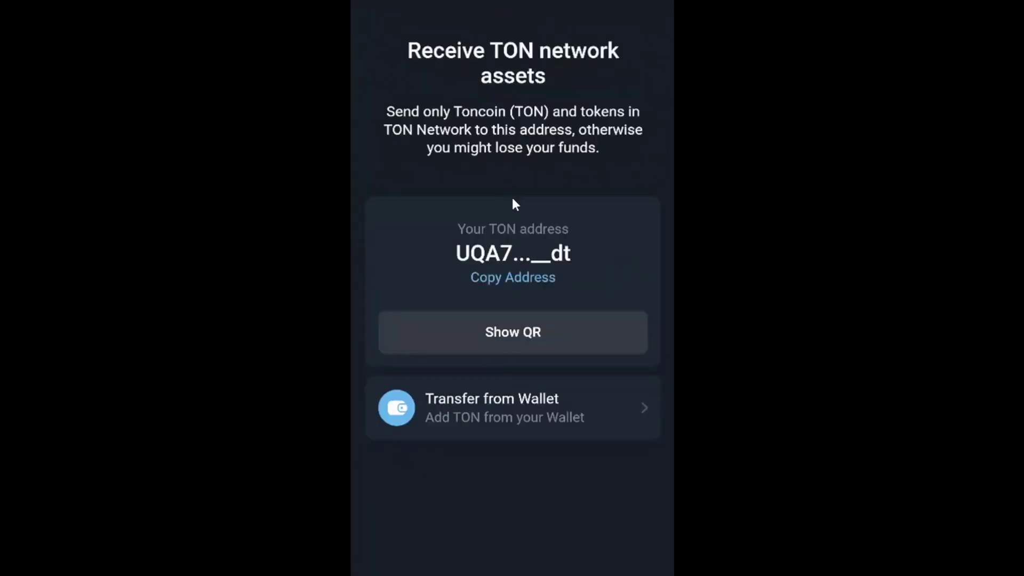
pyautogui.click(505, 419)
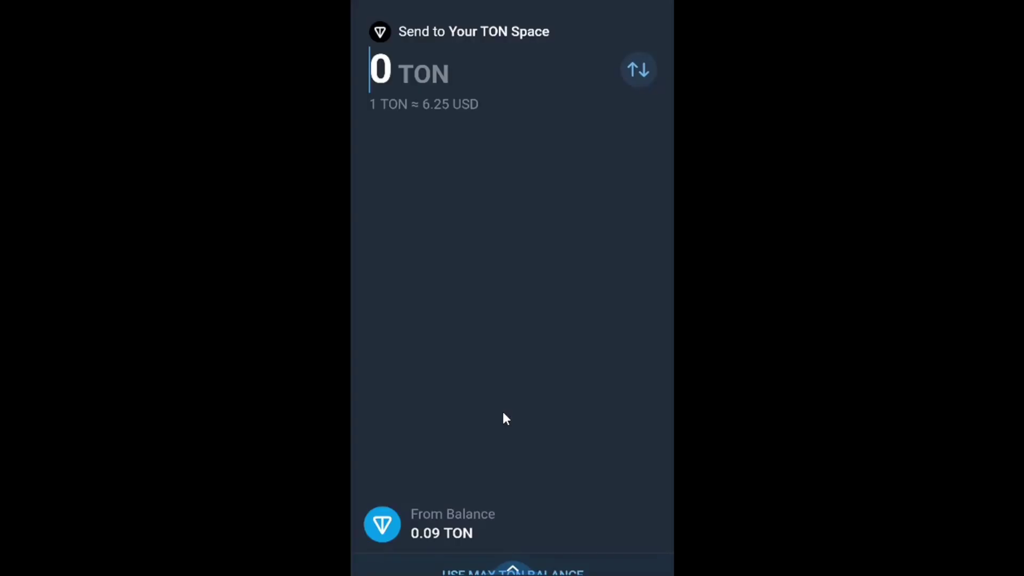
pyautogui.click(442, 568)
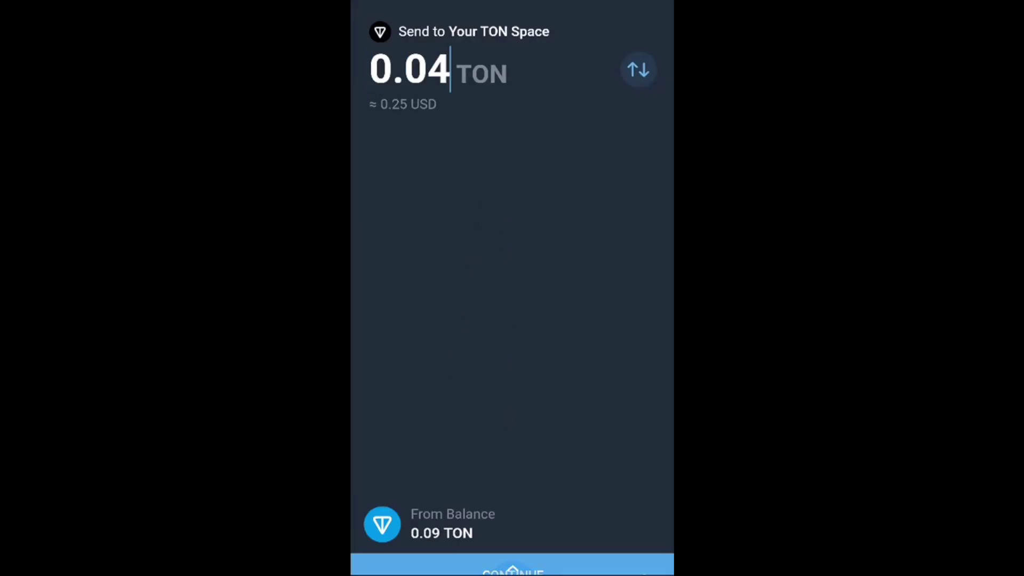